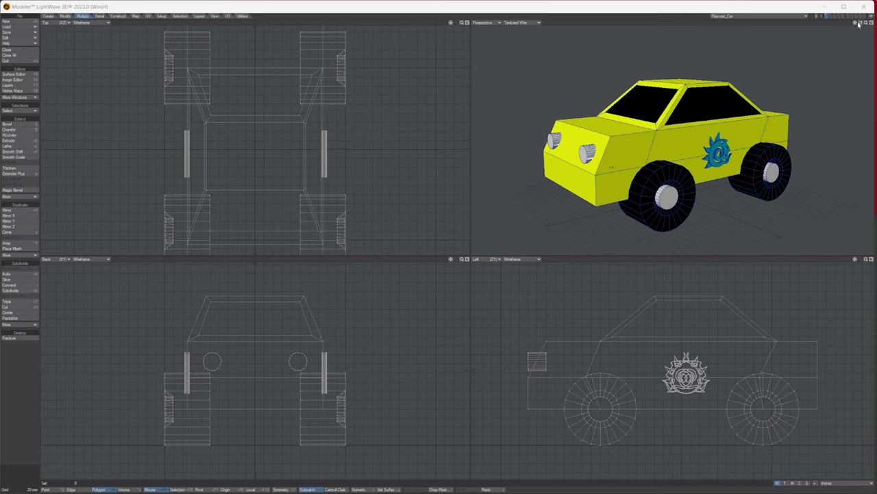
- Chamfer the front faces of both headlights, then drop the selection and show only the perspective view
{"action": "left_click_drag", "start_coordinate": [860, 22], "coordinate": [842, 34]}
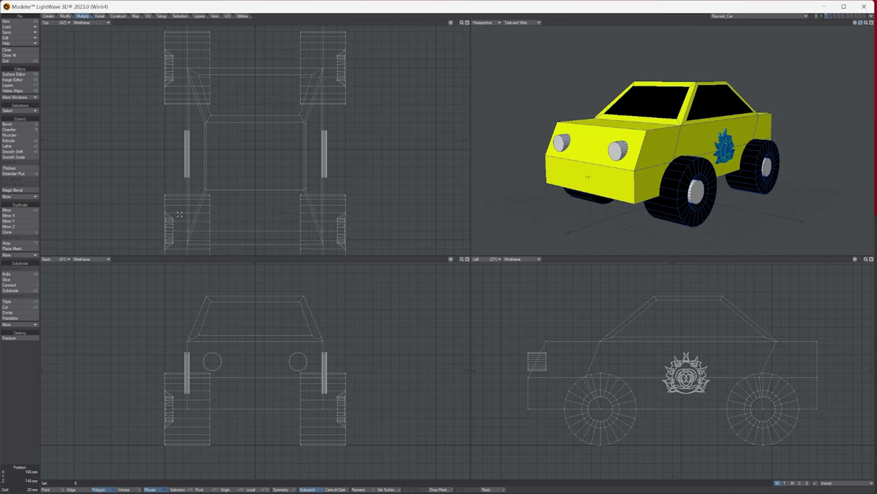
{"action": "left_click", "coordinate": [617, 154]}
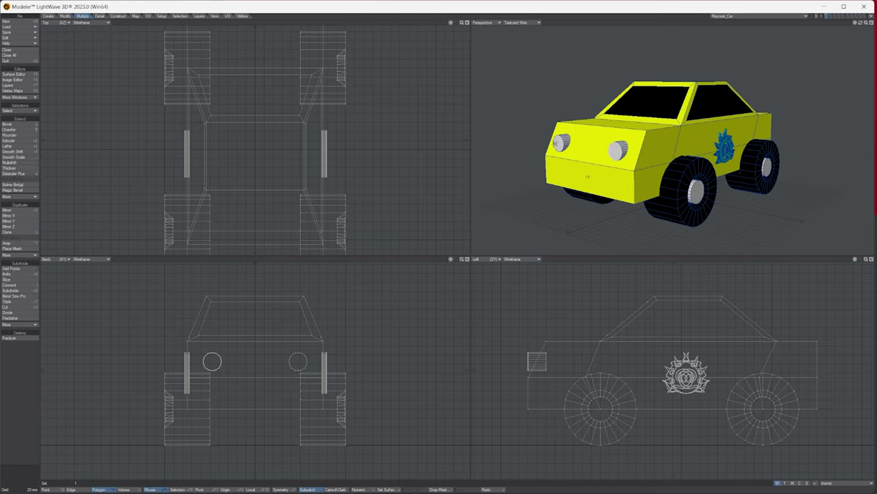
{"action": "left_click", "coordinate": [560, 142]}
{"action": "key", "text": "ctrl+b"}
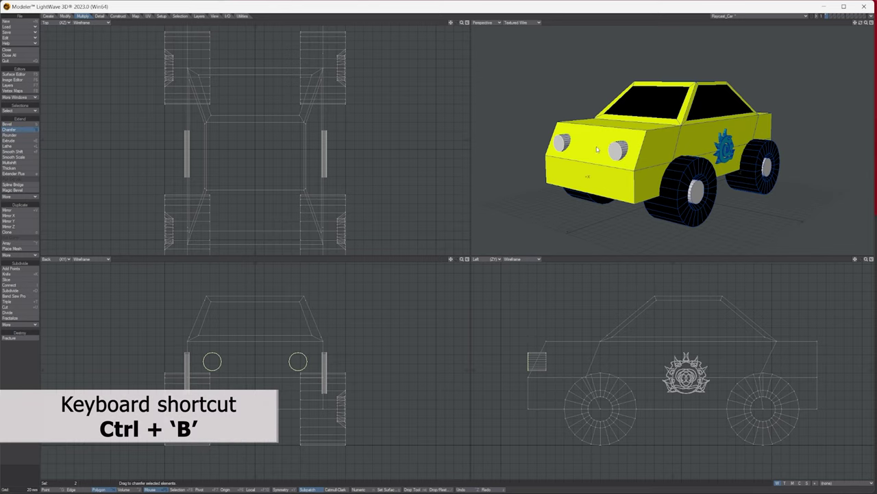
{"action": "mouse_move", "coordinate": [318, 135]}
{"action": "left_mouse_down"}
{"action": "mouse_move", "coordinate": [341, 136]}
{"action": "mouse_move", "coordinate": [309, 144]}
{"action": "mouse_move", "coordinate": [324, 133]}
{"action": "left_mouse_up"}
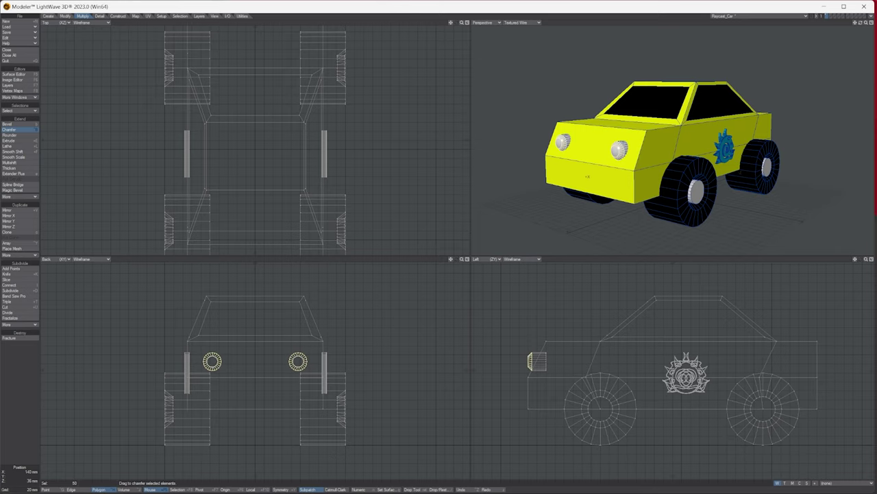
{"action": "mouse_move", "coordinate": [862, 22]}
{"action": "left_mouse_down"}
{"action": "mouse_move", "coordinate": [847, 24]}
{"action": "mouse_move", "coordinate": [865, 23]}
{"action": "mouse_move", "coordinate": [856, 24]}
{"action": "left_mouse_up"}
{"action": "left_click", "coordinate": [872, 23]}
{"action": "key", "text": "space"}
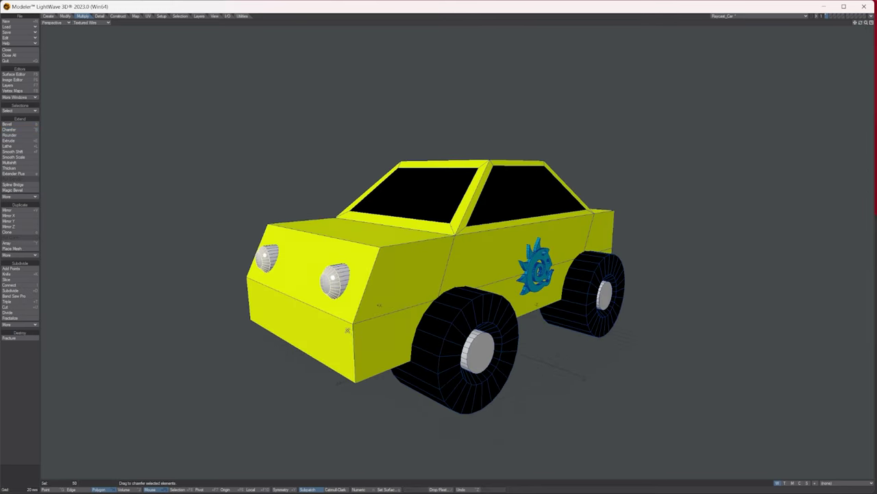
{"action": "key", "text": "slash"}
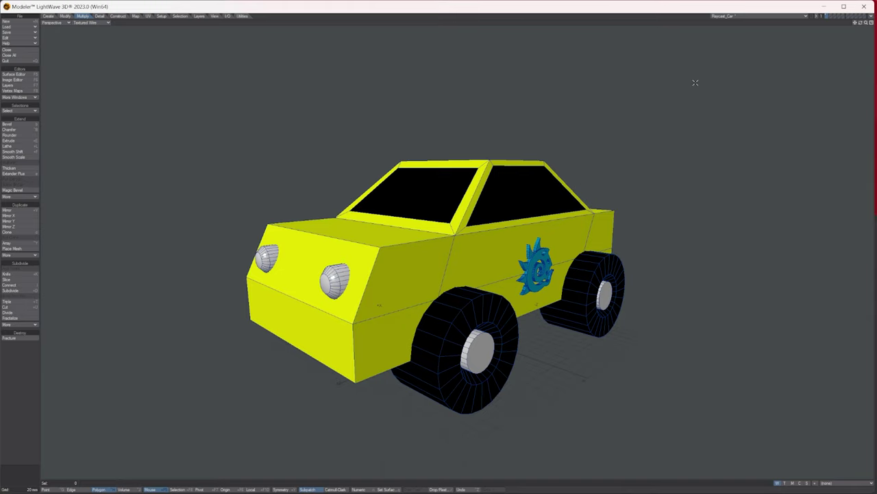
- Chamfer the upper and lower horizontal edges of the car body's rear end in edge mode, and clear the selection
{"action": "left_click_drag", "start_coordinate": [861, 23], "coordinate": [839, 32]}
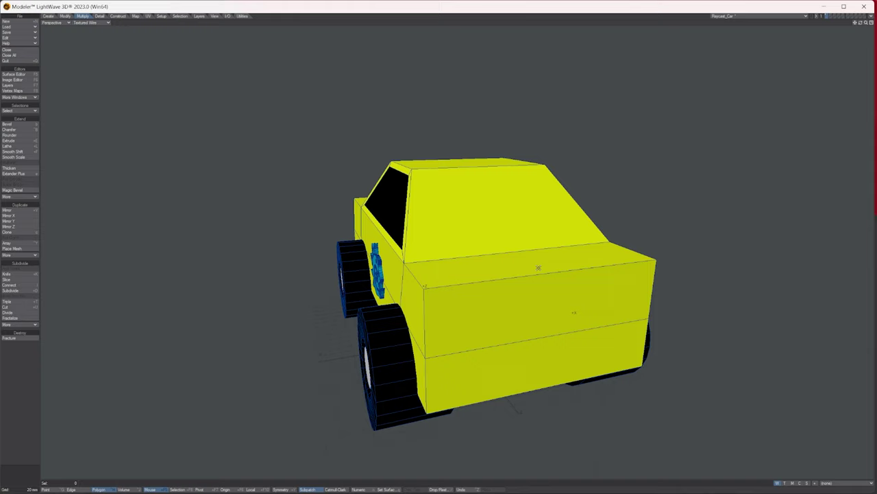
{"action": "key", "text": "ctrl+h"}
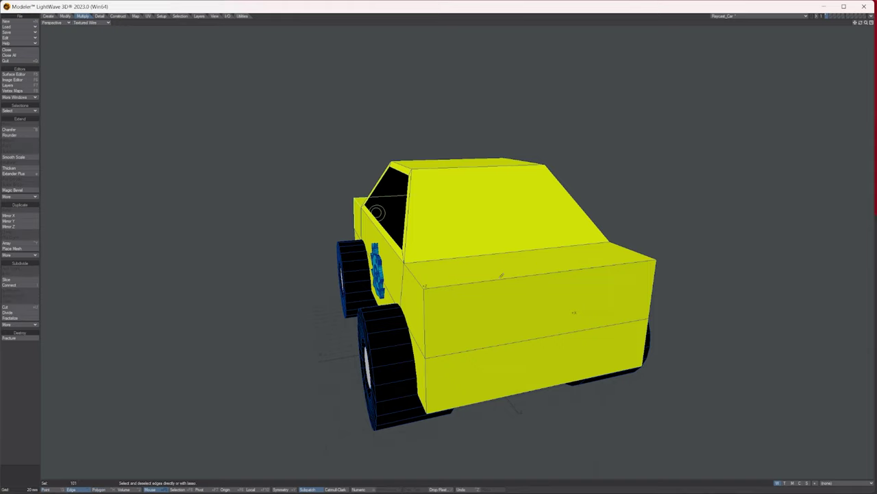
{"action": "left_click", "coordinate": [71, 489]}
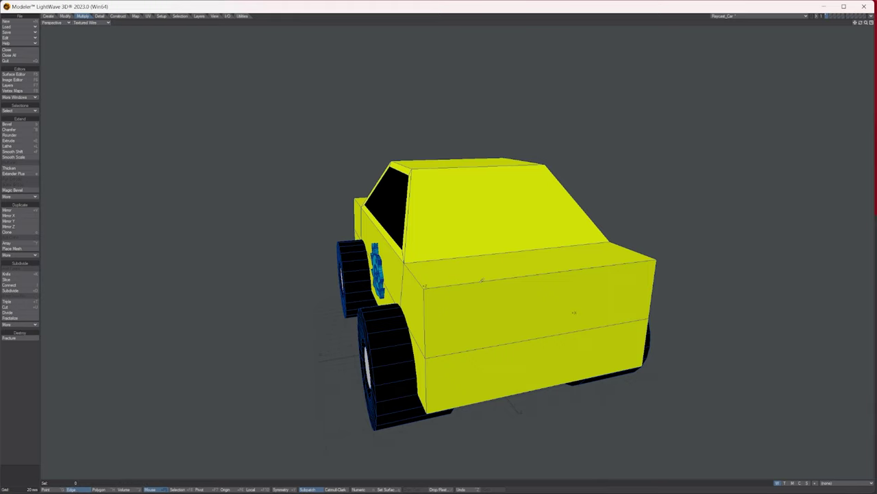
{"action": "left_click", "coordinate": [482, 281]}
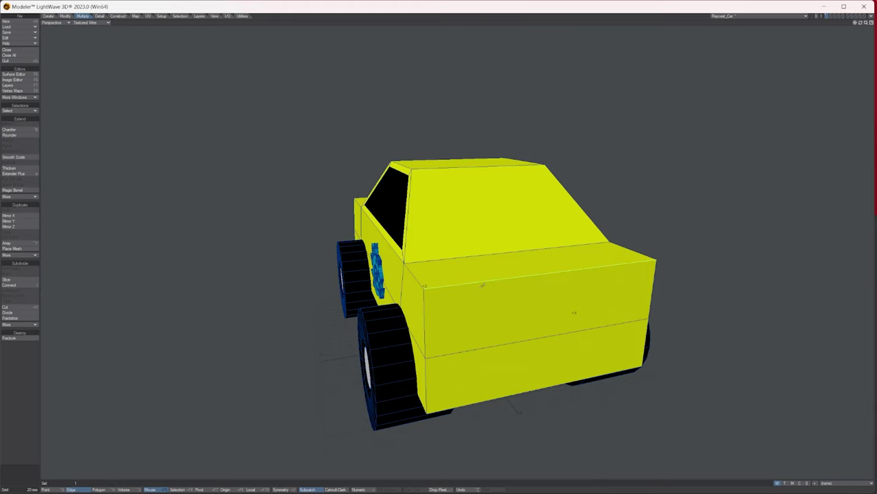
{"action": "left_click", "coordinate": [479, 402]}
{"action": "left_click_drag", "start_coordinate": [861, 23], "coordinate": [862, 25]}
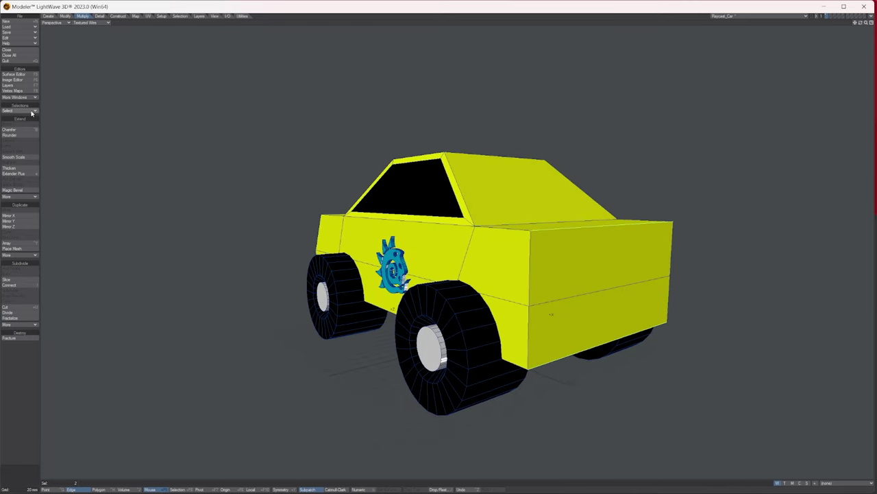
{"action": "left_click", "coordinate": [12, 130]}
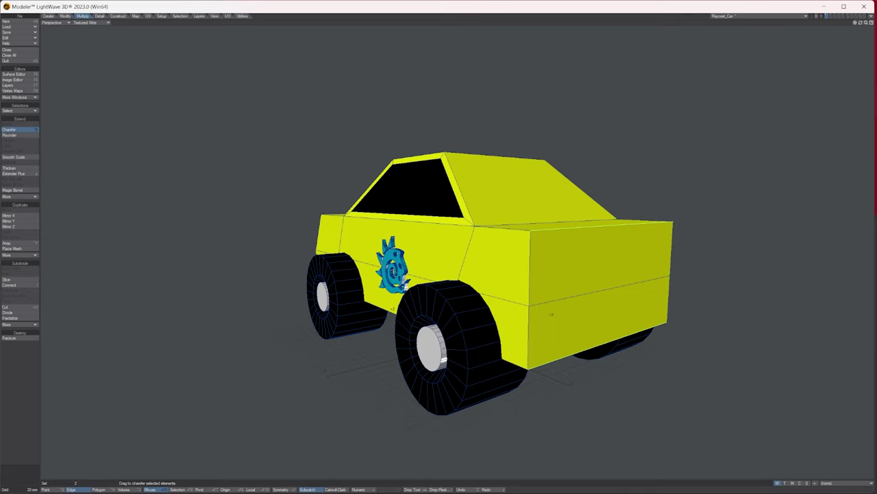
{"action": "left_click_drag", "start_coordinate": [548, 295], "coordinate": [589, 314]}
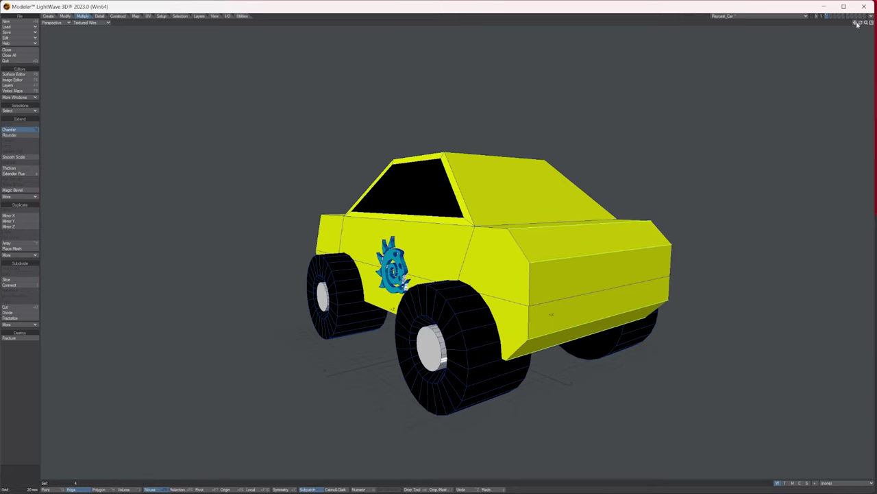
{"action": "mouse_move", "coordinate": [861, 23]}
{"action": "left_mouse_down"}
{"action": "mouse_move", "coordinate": [720, 23]}
{"action": "mouse_move", "coordinate": [850, 22]}
{"action": "left_mouse_up"}
{"action": "left_click_drag", "start_coordinate": [549, 227], "coordinate": [430, 227], "text": "alt"}
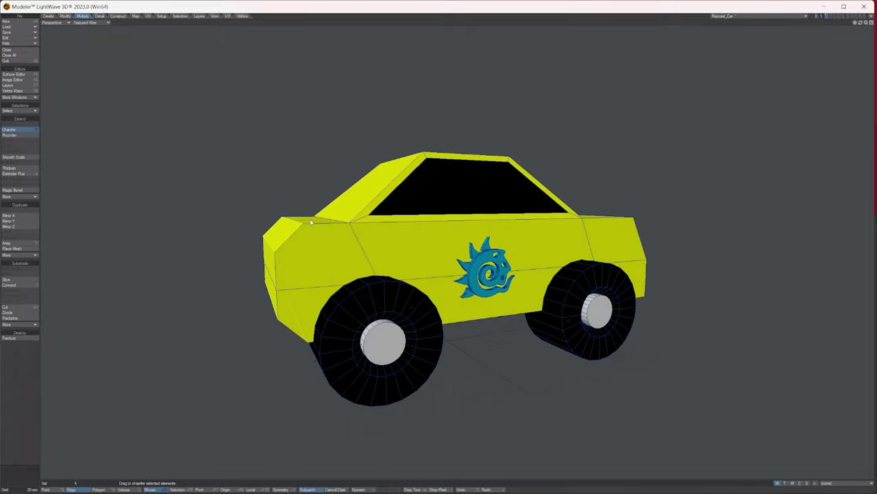
{"action": "key", "text": "slash"}
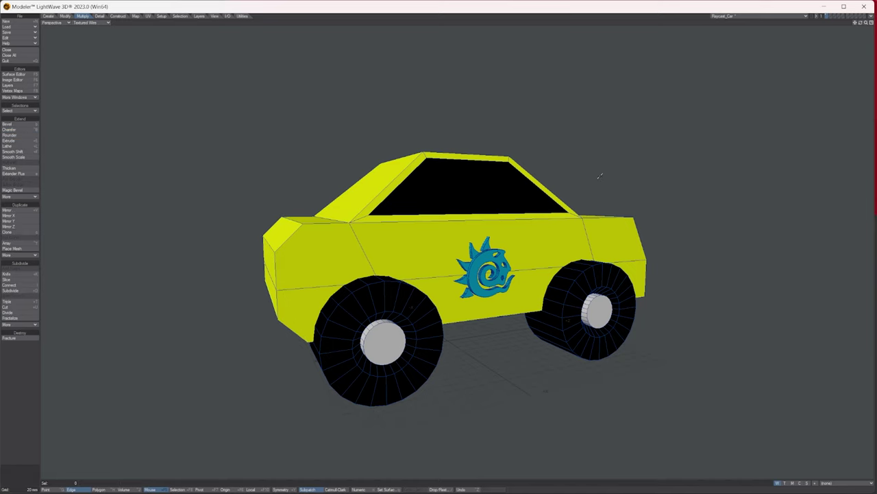
- Chamfer the edges outlining the rear end on both sides of the car body, and clear the selection
{"action": "left_click_drag", "start_coordinate": [861, 24], "coordinate": [876, 24]}
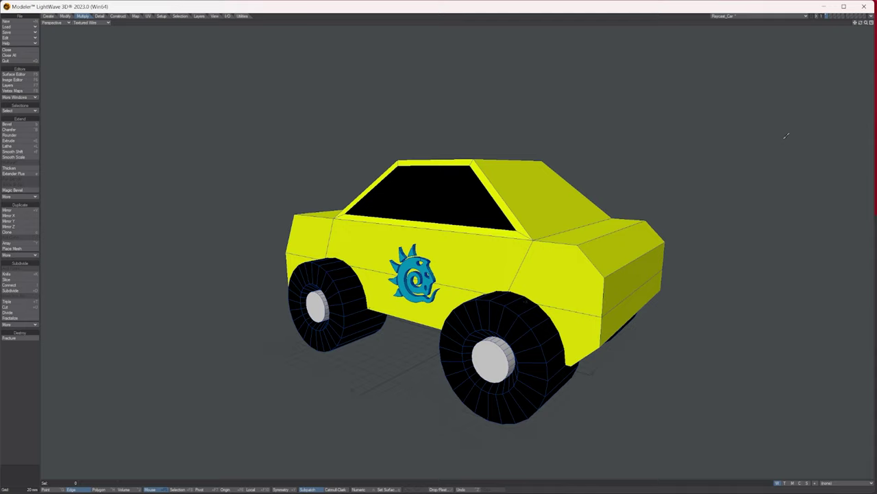
{"action": "left_click", "coordinate": [564, 247]}
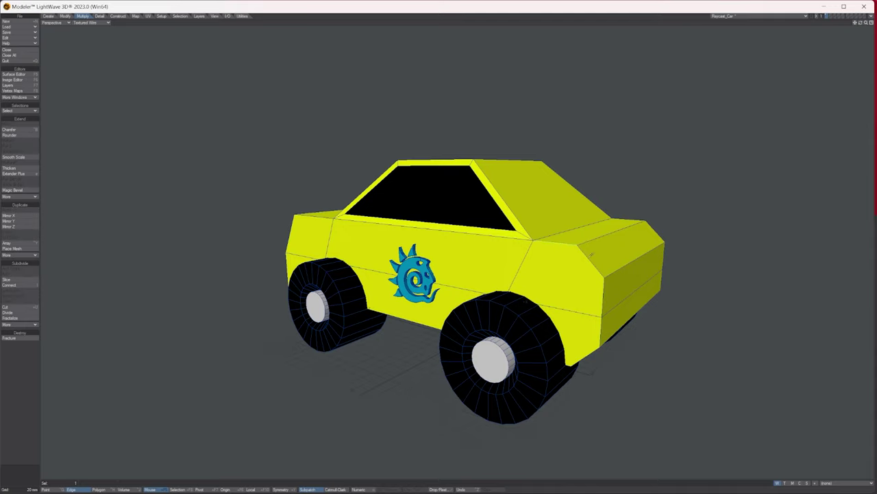
{"action": "left_click", "coordinate": [599, 290]}
{"action": "left_click_drag", "start_coordinate": [861, 24], "coordinate": [869, 25]}
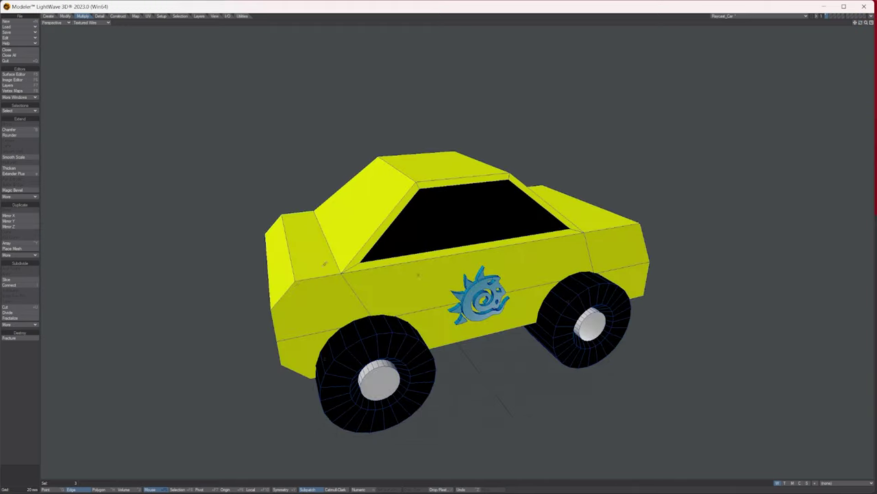
{"action": "left_click", "coordinate": [317, 272]}
{"action": "left_click", "coordinate": [288, 293]}
{"action": "left_click_drag", "start_coordinate": [861, 23], "coordinate": [200, 152]}
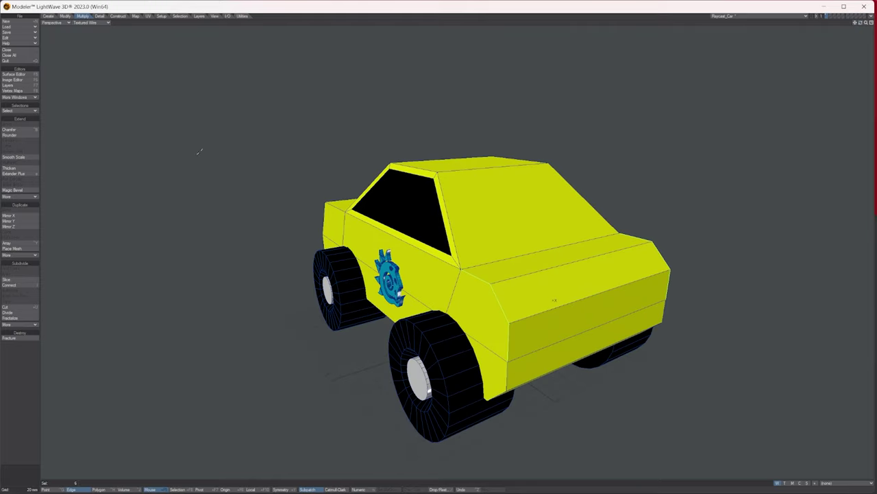
{"action": "left_click", "coordinate": [31, 131]}
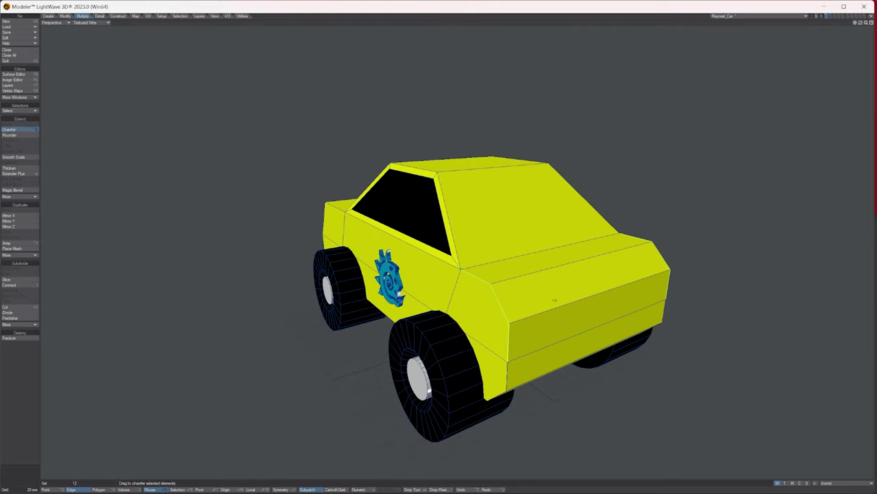
{"action": "left_click_drag", "start_coordinate": [554, 300], "coordinate": [578, 300]}
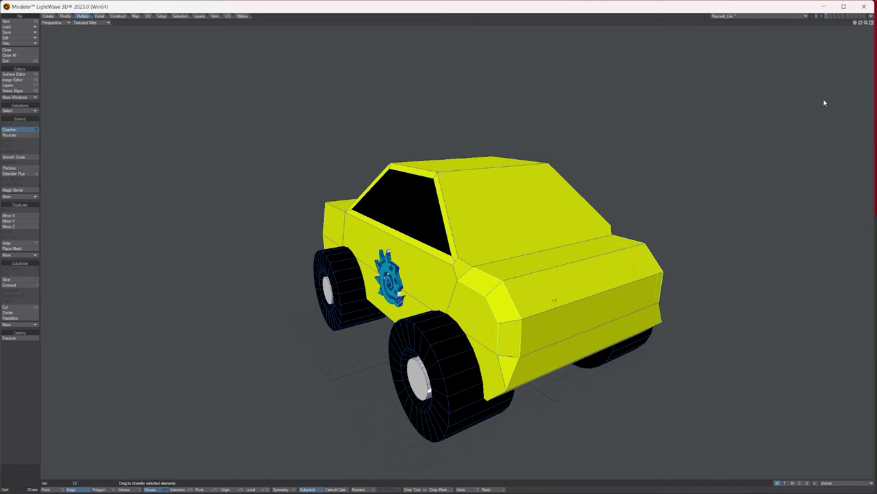
{"action": "left_click_drag", "start_coordinate": [861, 23], "coordinate": [730, 26]}
{"action": "key", "text": "space"}
{"action": "key", "text": "slash"}
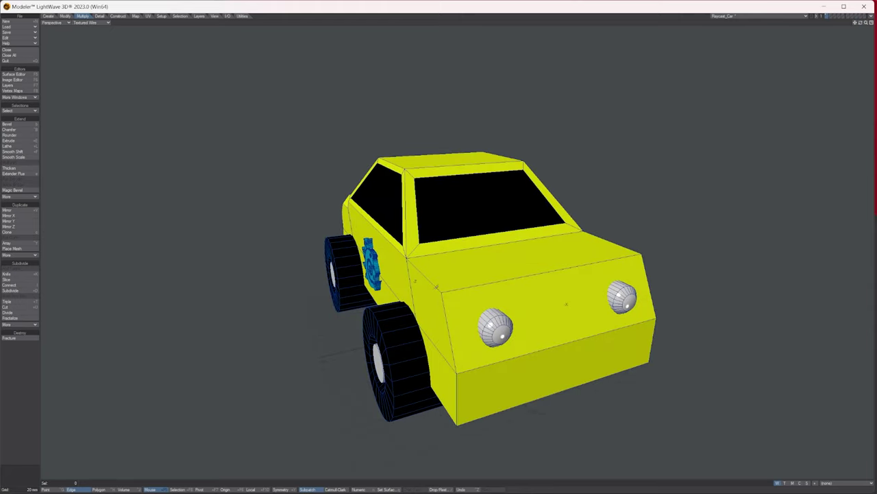
- Chamfer the two front corner points of the hood in point mode, and clear the selection
{"action": "left_click", "coordinate": [56, 490]}
{"action": "left_click", "coordinate": [442, 293]}
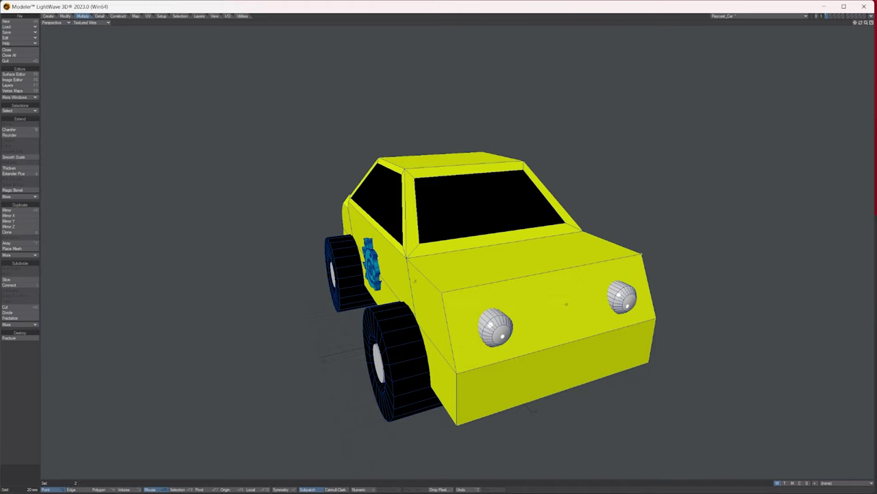
{"action": "left_click", "coordinate": [22, 129]}
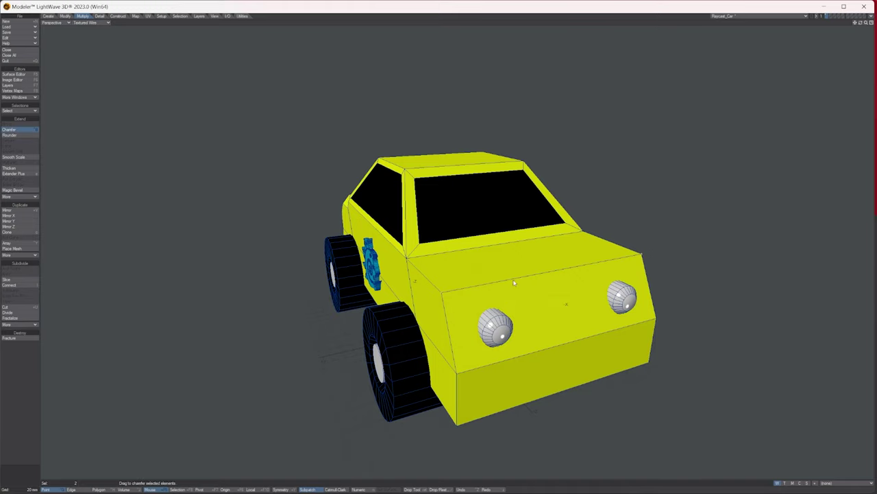
{"action": "left_click_drag", "start_coordinate": [443, 293], "coordinate": [474, 293]}
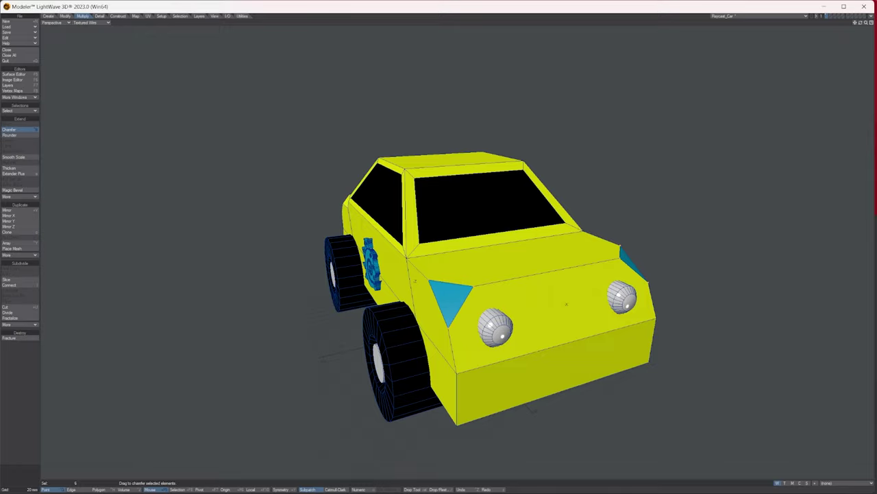
{"action": "mouse_move", "coordinate": [861, 23]}
{"action": "left_mouse_down"}
{"action": "mouse_move", "coordinate": [713, 24]}
{"action": "mouse_move", "coordinate": [872, 24]}
{"action": "left_mouse_up"}
{"action": "key", "text": "space"}
{"action": "key", "text": "slash"}
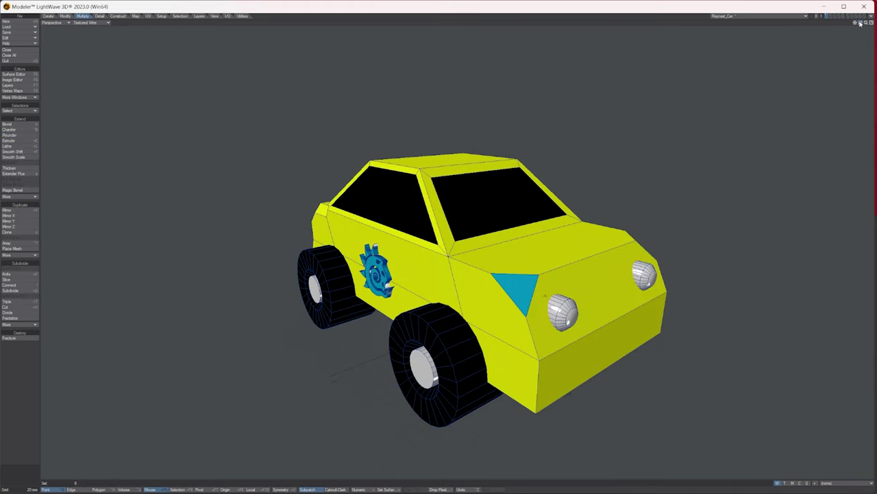
- Activate Chamfer on the two vertical edges of the front bumper and open its numeric settings
{"action": "left_click_drag", "start_coordinate": [861, 23], "coordinate": [754, 24]}
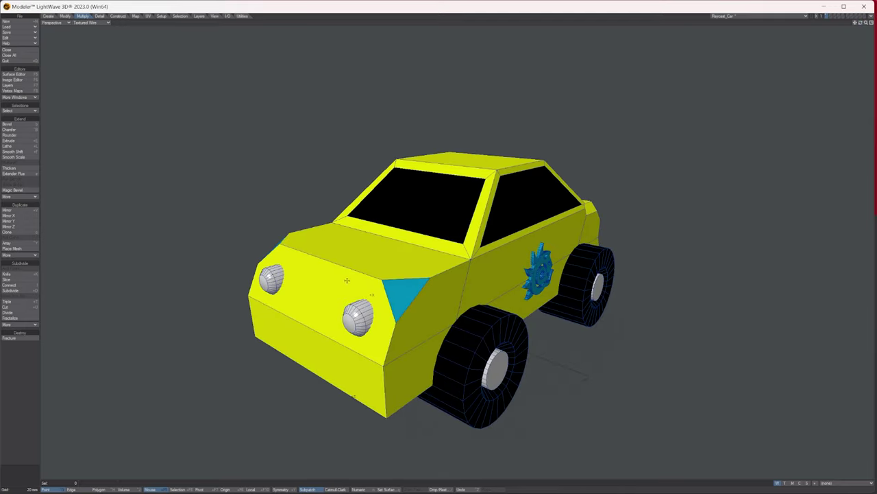
{"action": "key", "text": "space"}
{"action": "key", "text": "space"}
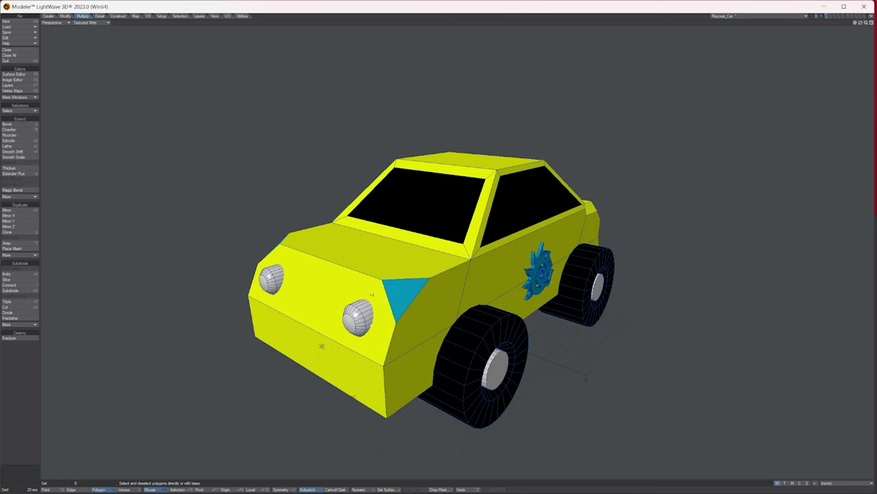
{"action": "left_click_drag", "start_coordinate": [861, 22], "coordinate": [463, 314]}
{"action": "key", "text": "space"}
{"action": "key", "text": "space"}
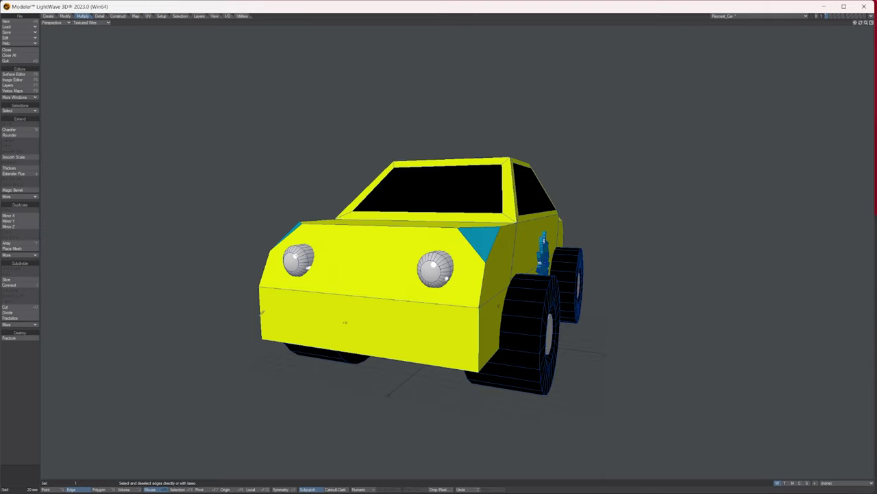
{"action": "left_click", "coordinate": [260, 312]}
{"action": "left_click", "coordinate": [26, 131]}
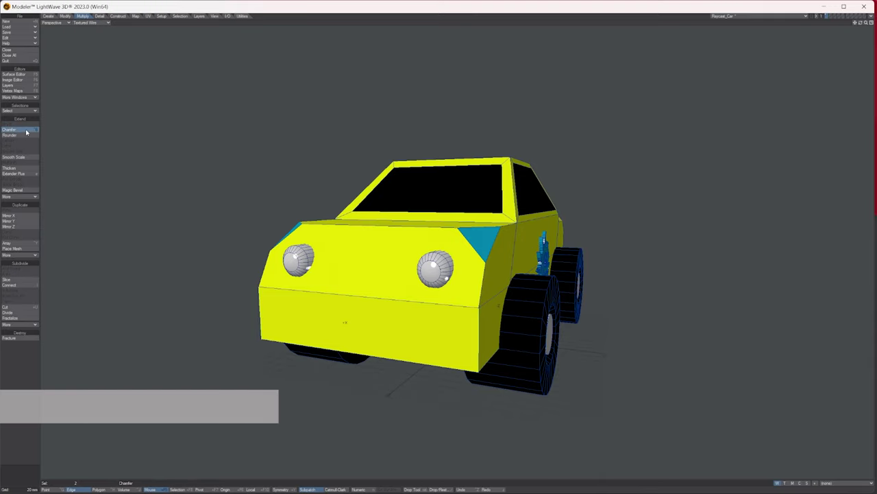
{"action": "key", "text": "n"}
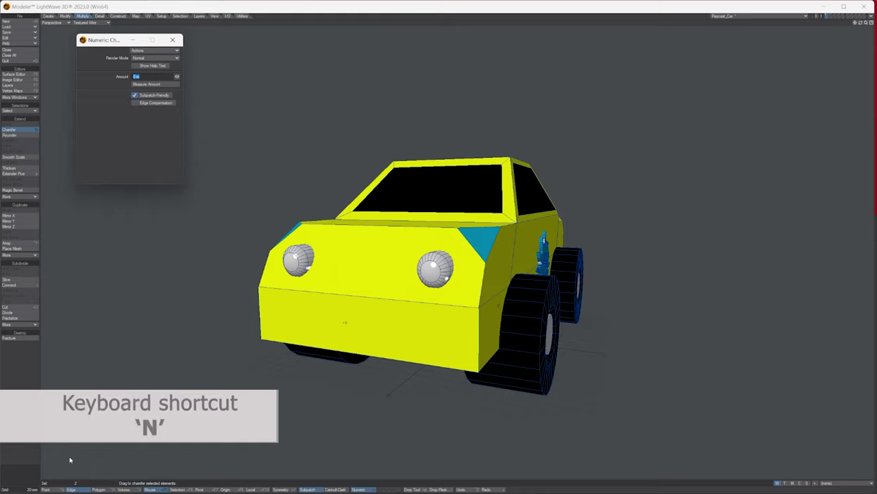
- Switch to polygon mode and activate Chamfer to examine its polygon options, including Subpatch-Friendly and Group Polygons
{"action": "left_click", "coordinate": [106, 490]}
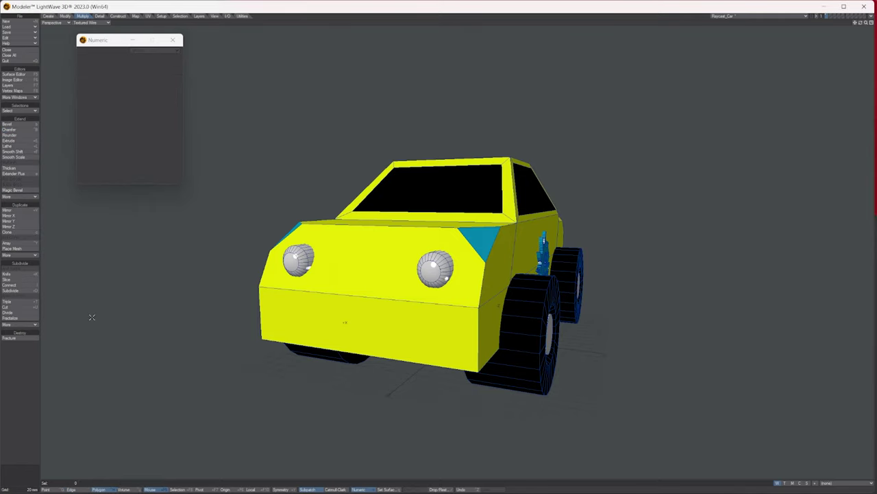
{"action": "left_click", "coordinate": [10, 130]}
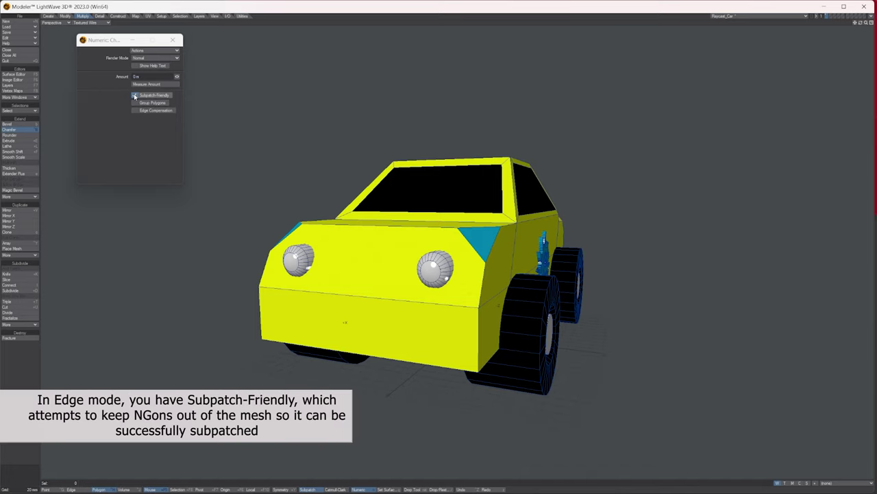
{"action": "left_click", "coordinate": [134, 96]}
{"action": "left_click_drag", "start_coordinate": [860, 24], "coordinate": [812, 27]}
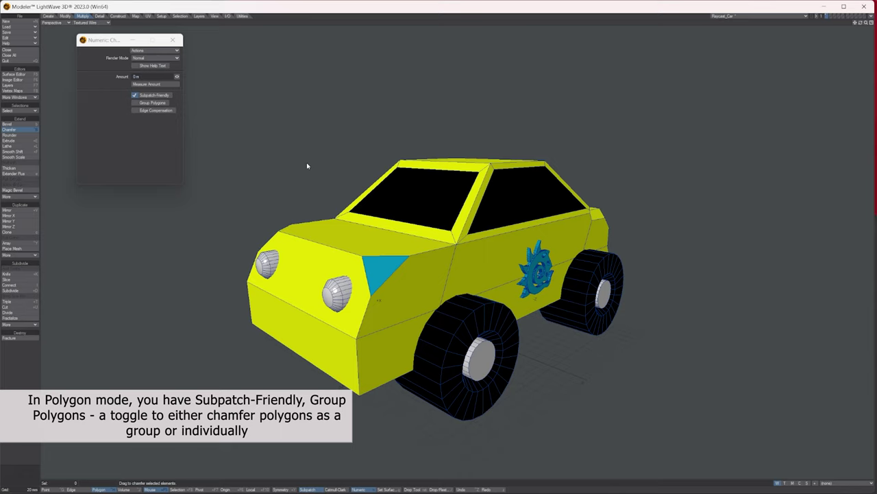
- Try the Fast Preview render mode for Chamfer, review the other modes, and restore Normal
{"action": "left_click", "coordinate": [142, 58]}
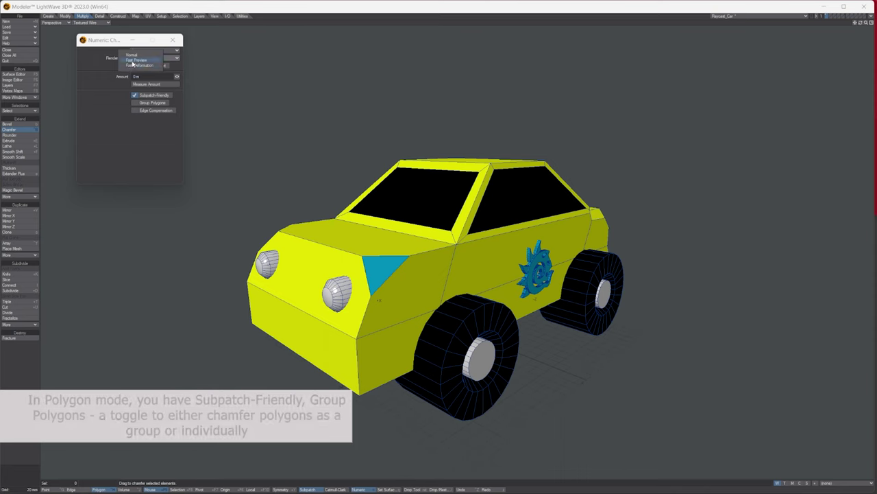
{"action": "left_click", "coordinate": [141, 59]}
{"action": "left_click", "coordinate": [140, 60]}
{"action": "left_click", "coordinate": [145, 60]}
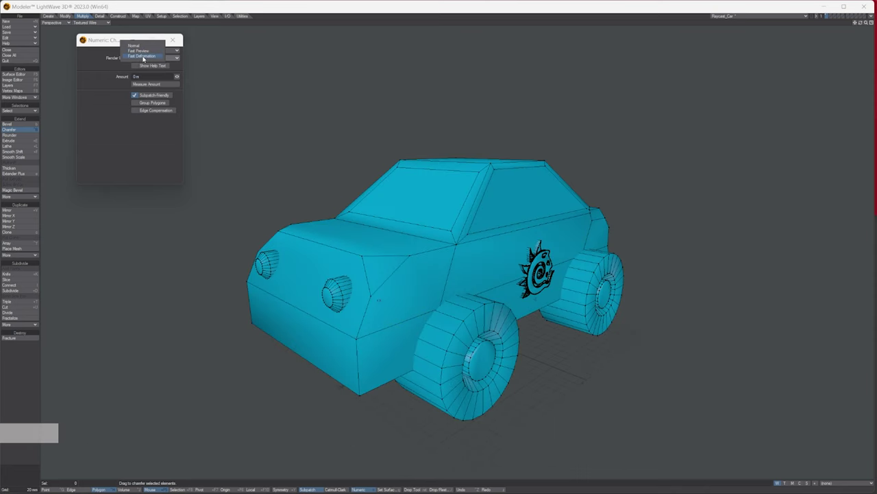
{"action": "left_click", "coordinate": [135, 46]}
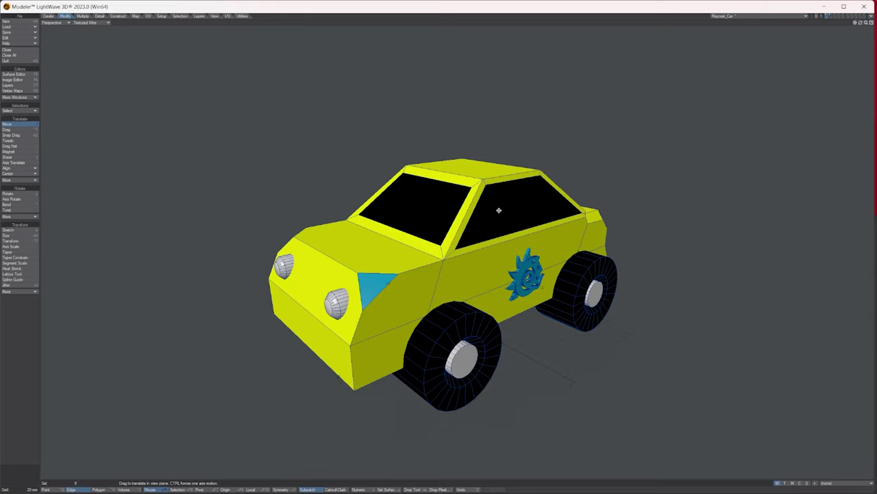
- Switch to the sphere's layer and select a stepped chain of eight connected edges across the front of the sphere
{"action": "left_click", "coordinate": [829, 15]}
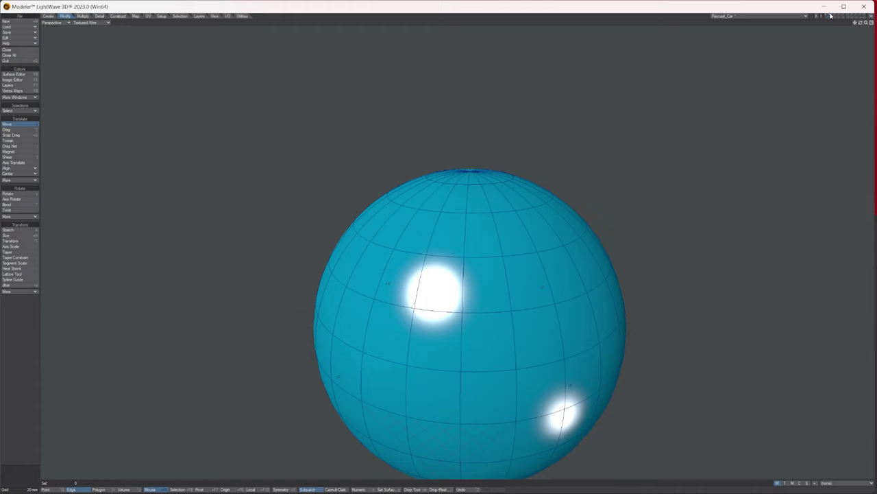
{"action": "left_click_drag", "start_coordinate": [854, 23], "coordinate": [844, 7]}
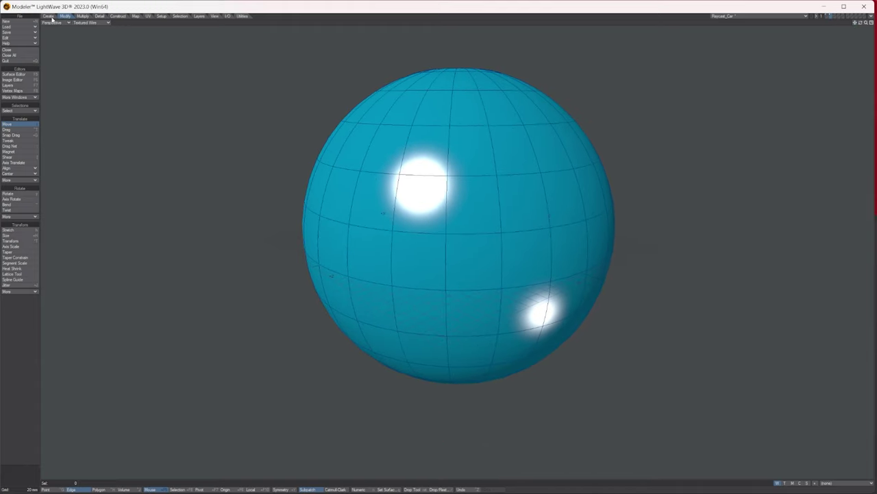
{"action": "key", "text": "space"}
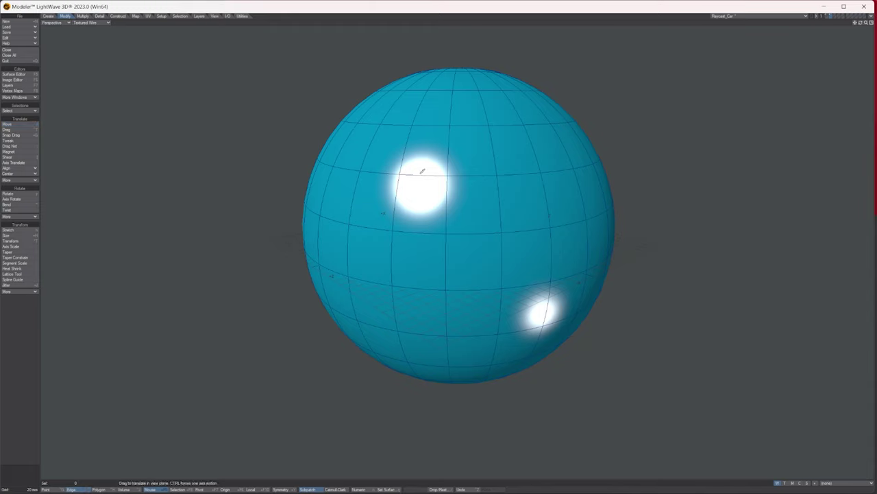
{"action": "left_click", "coordinate": [377, 171]}
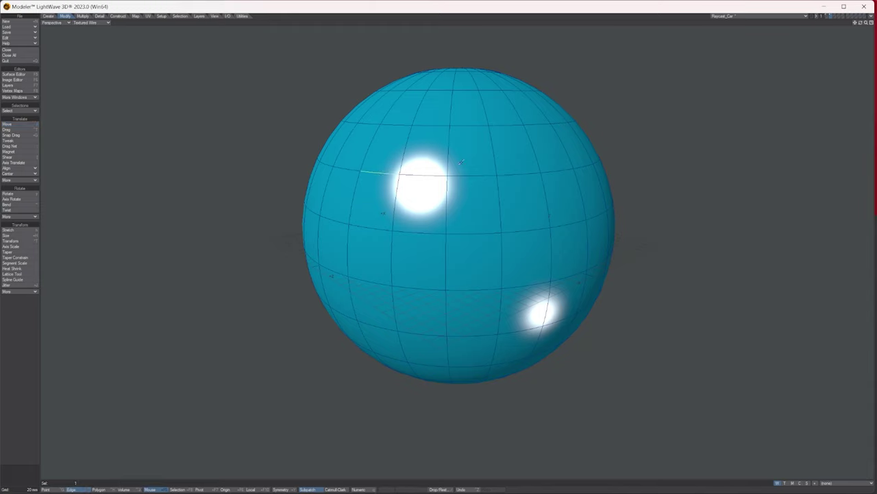
{"action": "left_click", "coordinate": [422, 174], "text": "shift"}
{"action": "left_click", "coordinate": [463, 175]}
{"action": "left_click", "coordinate": [499, 206]}
{"action": "left_click", "coordinate": [501, 254]}
{"action": "left_click", "coordinate": [522, 282]}
{"action": "left_click", "coordinate": [573, 278]}
{"action": "left_click", "coordinate": [583, 292]}
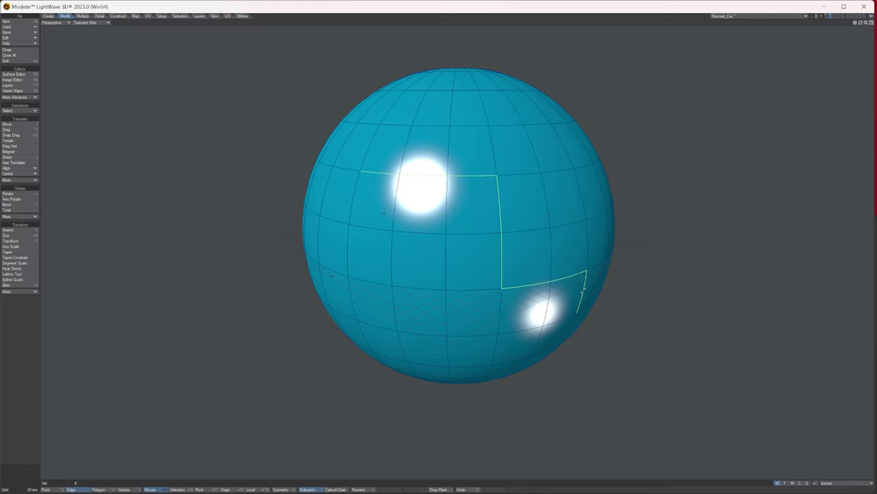
- Chamfer the selected sphere edges by about 18.7 mm with the Subpatch-Friendly option disabled in the numeric settings
{"action": "left_click_drag", "start_coordinate": [866, 23], "coordinate": [849, 26]}
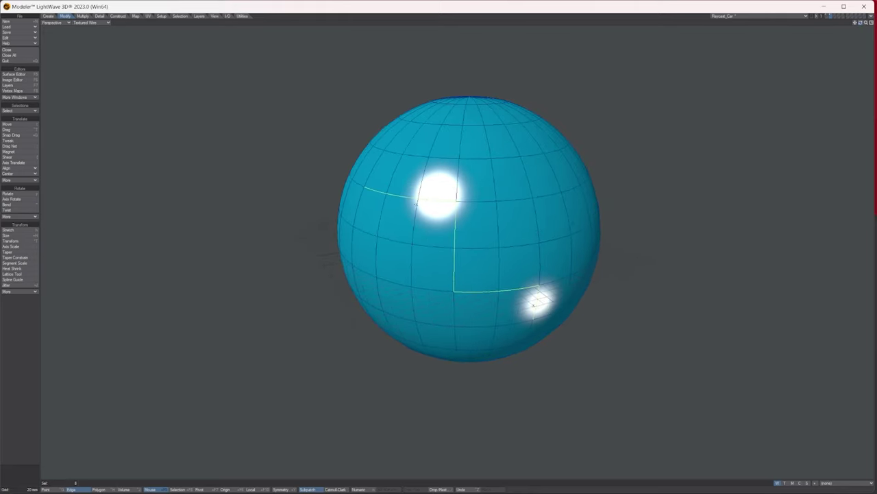
{"action": "left_click", "coordinate": [83, 15]}
{"action": "left_click", "coordinate": [10, 128]}
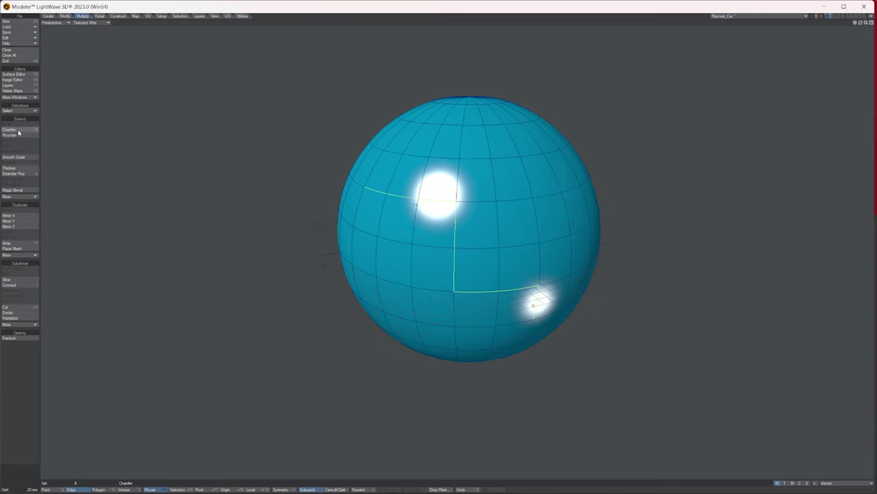
{"action": "key", "text": "n"}
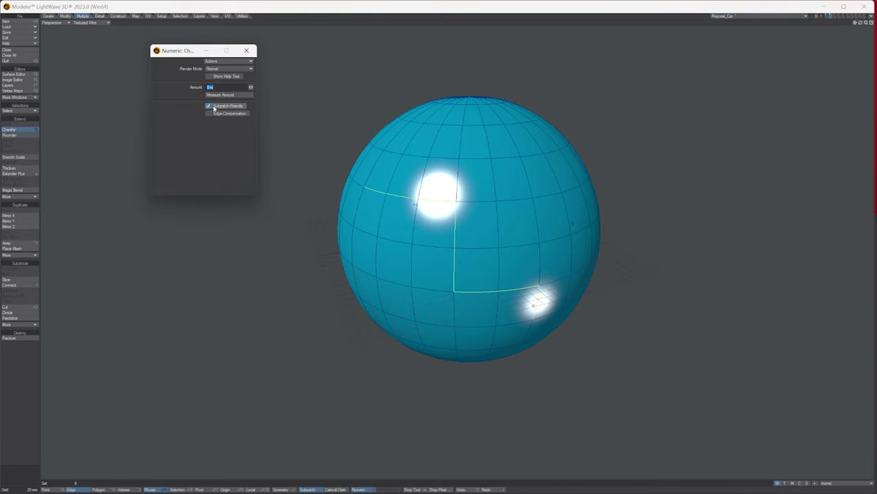
{"action": "left_click", "coordinate": [209, 106]}
{"action": "left_click_drag", "start_coordinate": [511, 228], "coordinate": [542, 228]}
{"action": "left_click_drag", "start_coordinate": [462, 149], "coordinate": [485, 148]}
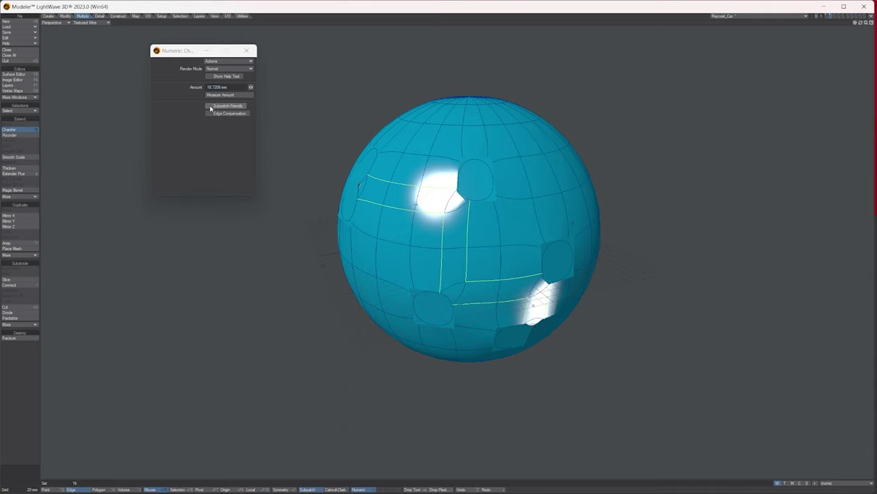
- Enable Subpatch-Friendly for the sphere's edge chamfer, close the numeric settings, and clear the edge selection
{"action": "left_click", "coordinate": [210, 109]}
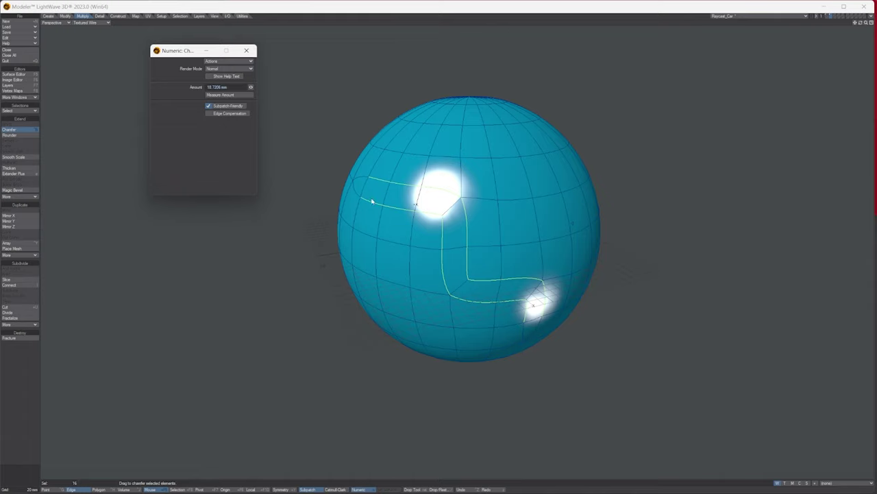
{"action": "left_click", "coordinate": [246, 50]}
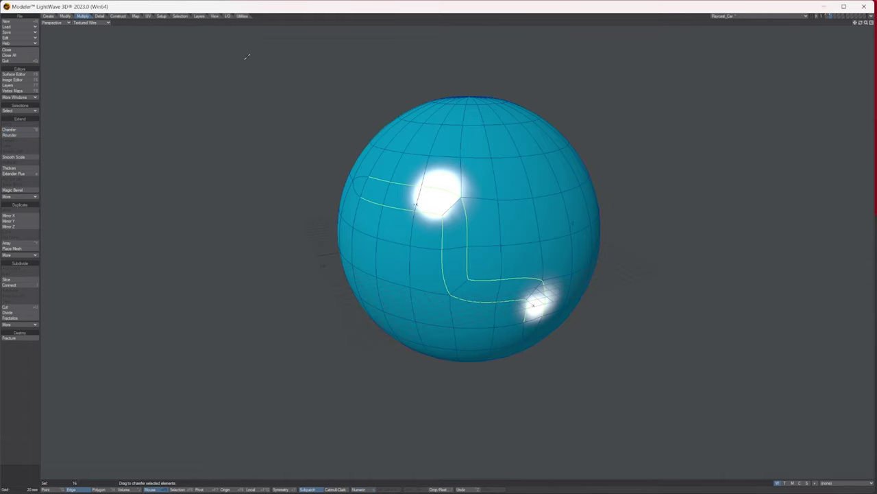
{"action": "left_click", "coordinate": [309, 90]}
- Select all polygons of the stepped chamfer strip on the sphere in polygon mode
{"action": "key", "text": "ctrl+j"}
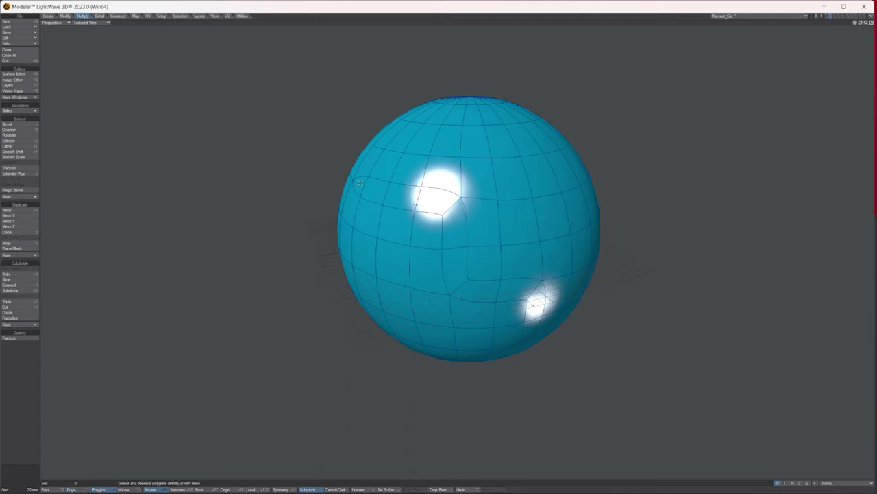
{"action": "mouse_move", "coordinate": [360, 183]}
{"action": "left_mouse_down"}
{"action": "mouse_move", "coordinate": [453, 229]}
{"action": "mouse_move", "coordinate": [456, 285]}
{"action": "mouse_move", "coordinate": [535, 307]}
{"action": "mouse_move", "coordinate": [531, 330]}
{"action": "left_mouse_up"}
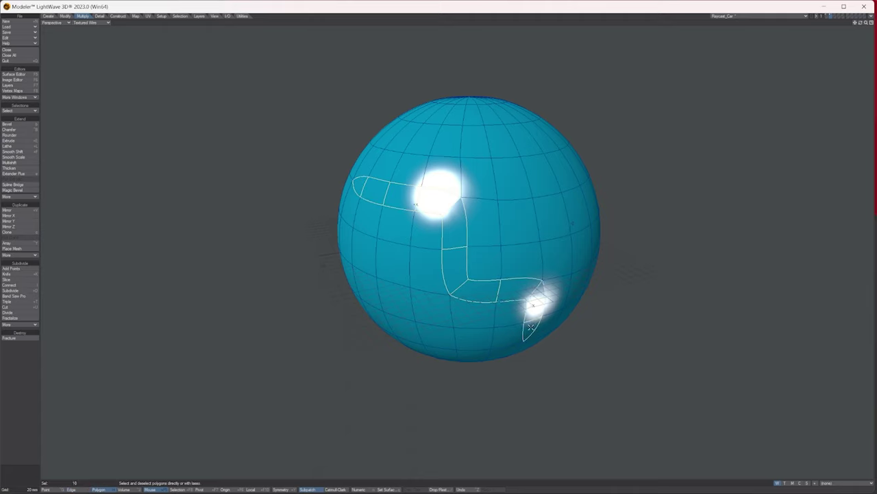
{"action": "left_click_drag", "start_coordinate": [853, 23], "coordinate": [839, 24]}
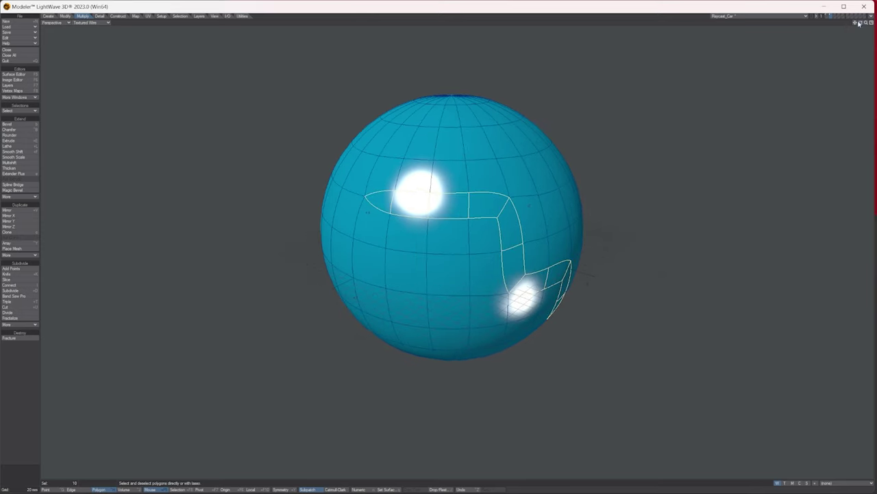
- Thicken the selected strip of polygons outward into a raised ridge on the sphere, and inspect it from another side
{"action": "left_click", "coordinate": [22, 170]}
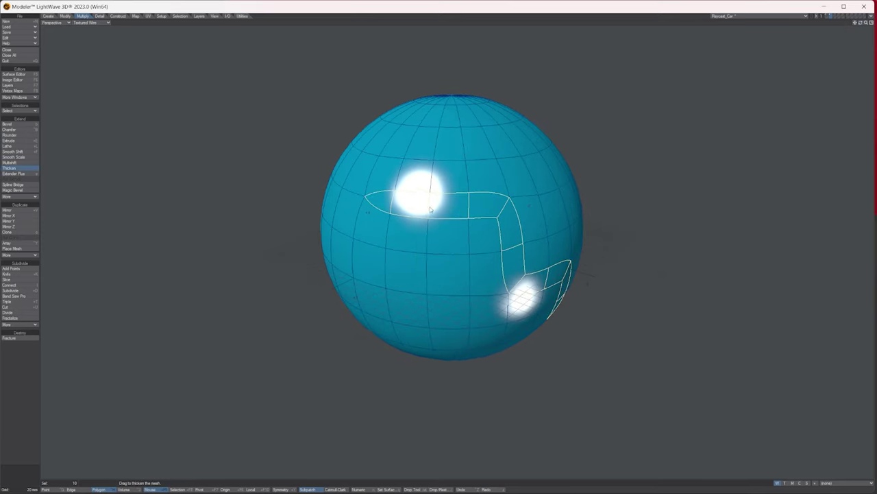
{"action": "left_click_drag", "start_coordinate": [432, 210], "coordinate": [463, 209]}
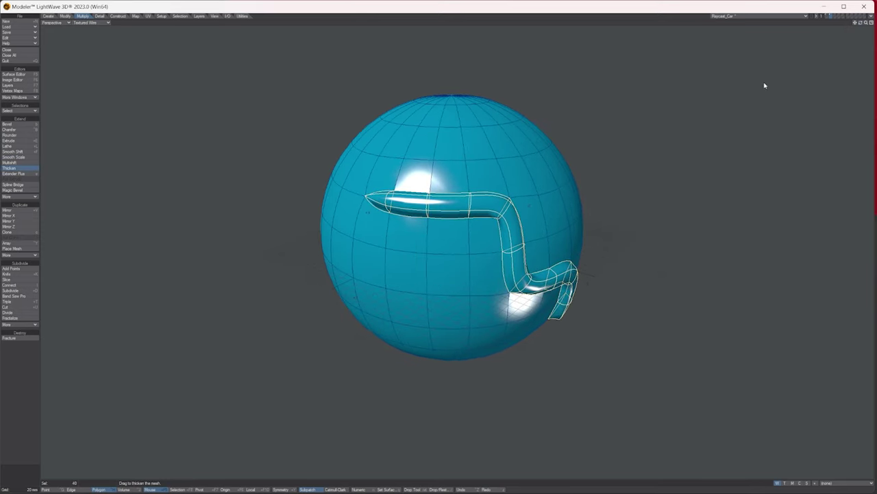
{"action": "left_click_drag", "start_coordinate": [858, 25], "coordinate": [803, 30]}
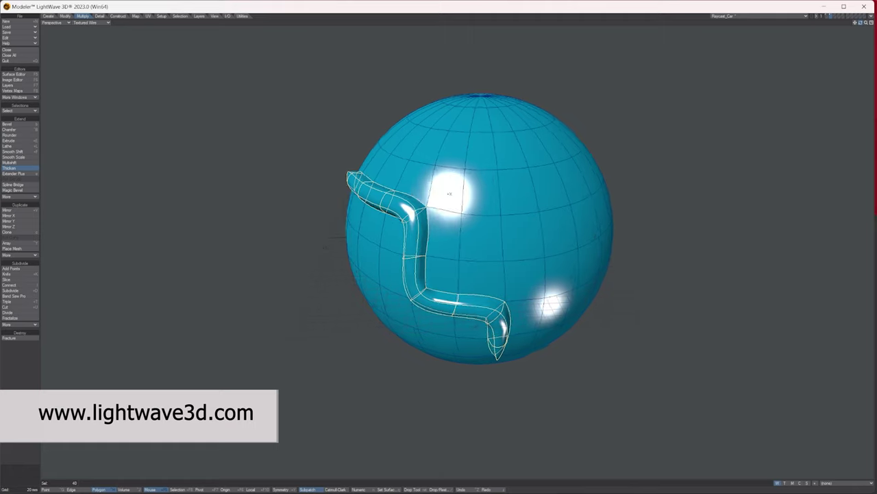